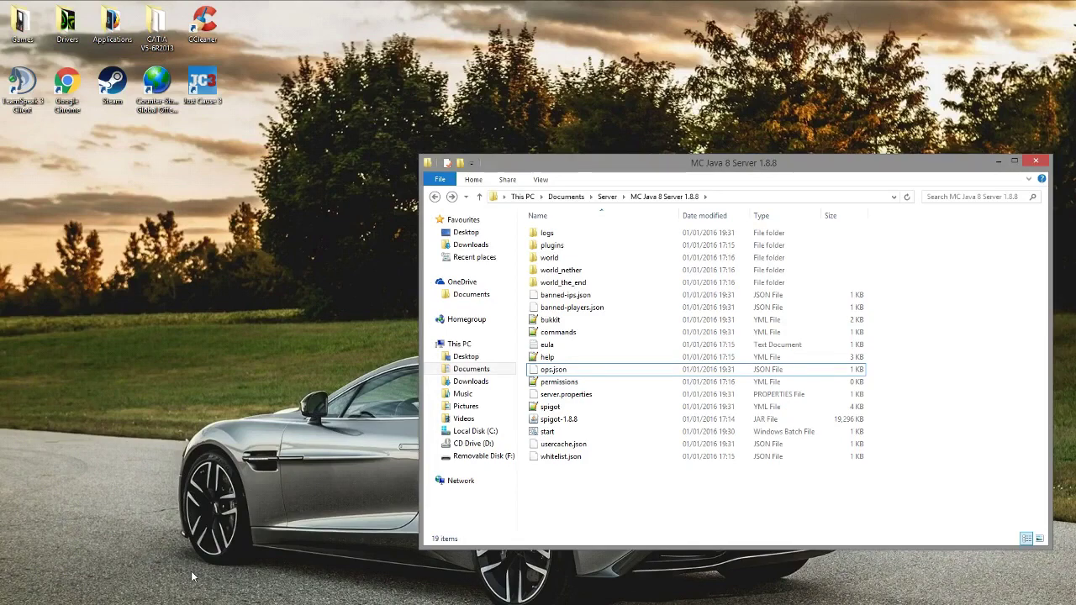
Open Command Prompt and run ipconfig, showing IPv4 192.168.1.39 and gateway 192.168.1.1.
key("super+r")
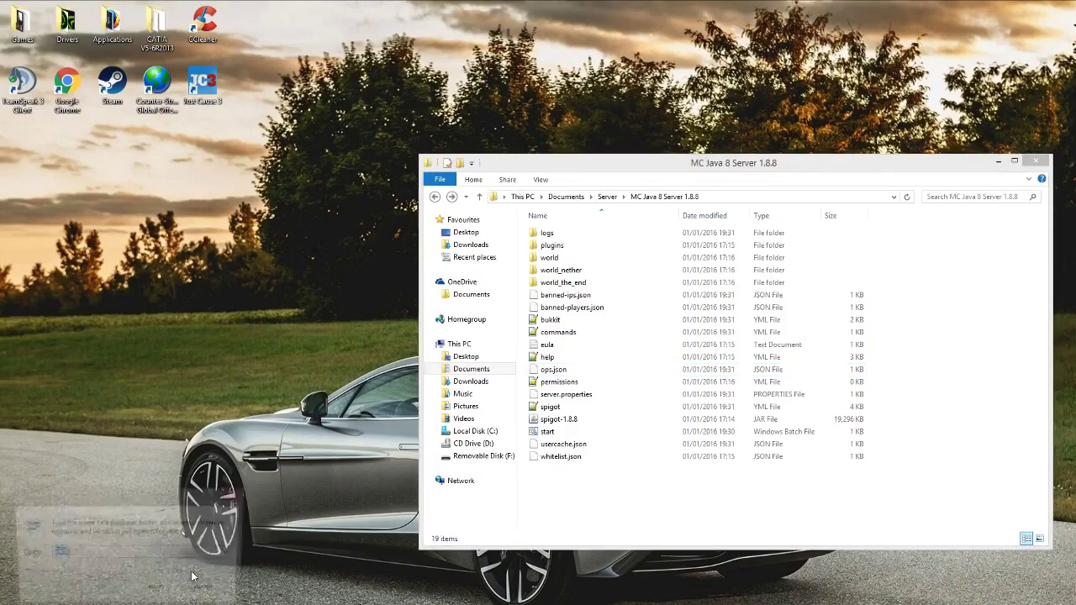
type("c")
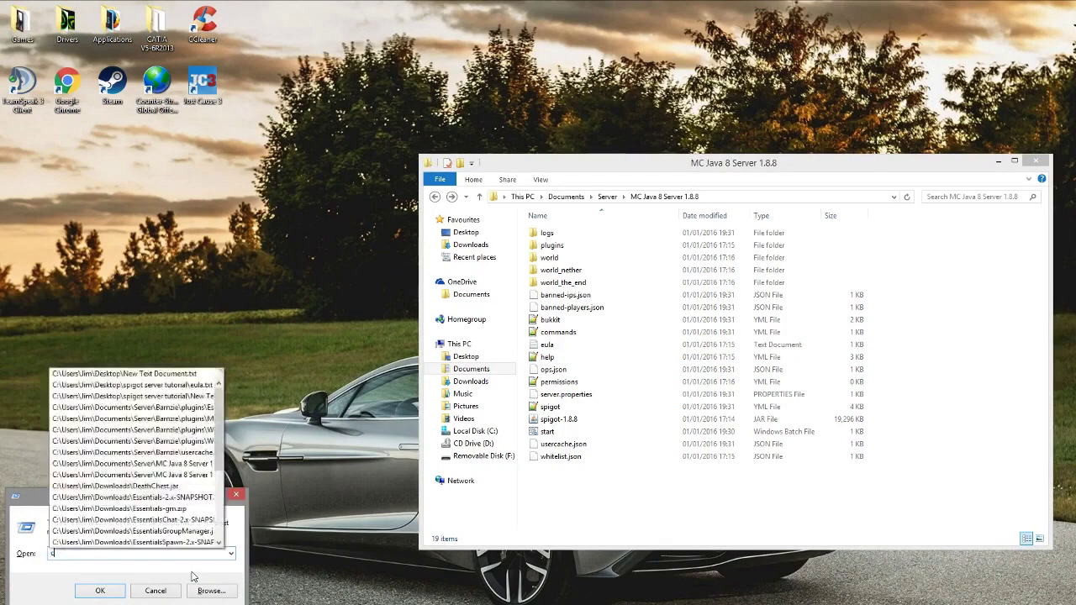
type("md")
key("Return")
type("ipconfig")
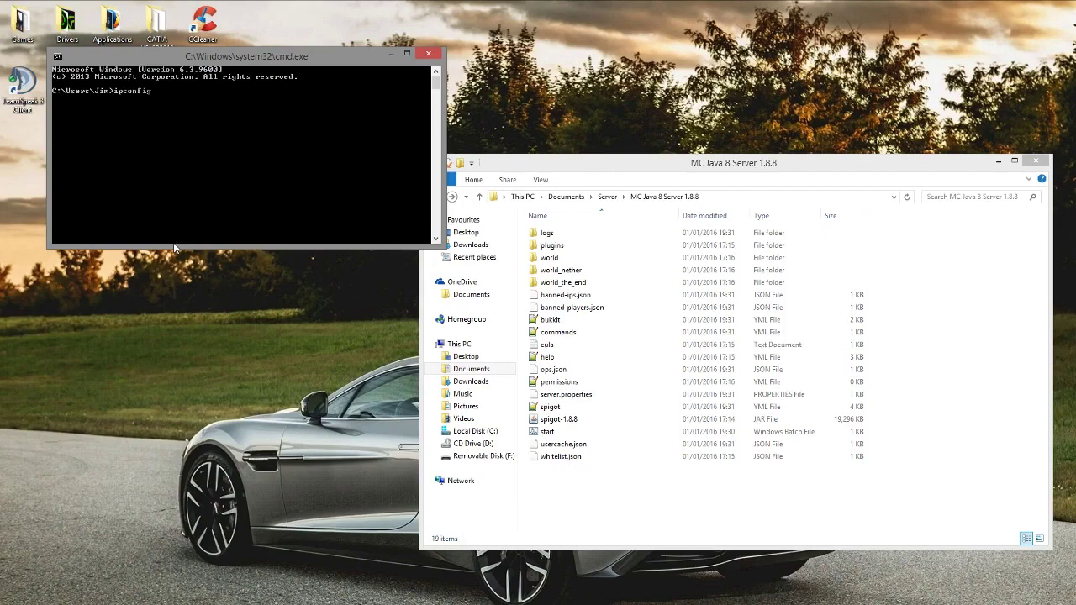
key("Return")
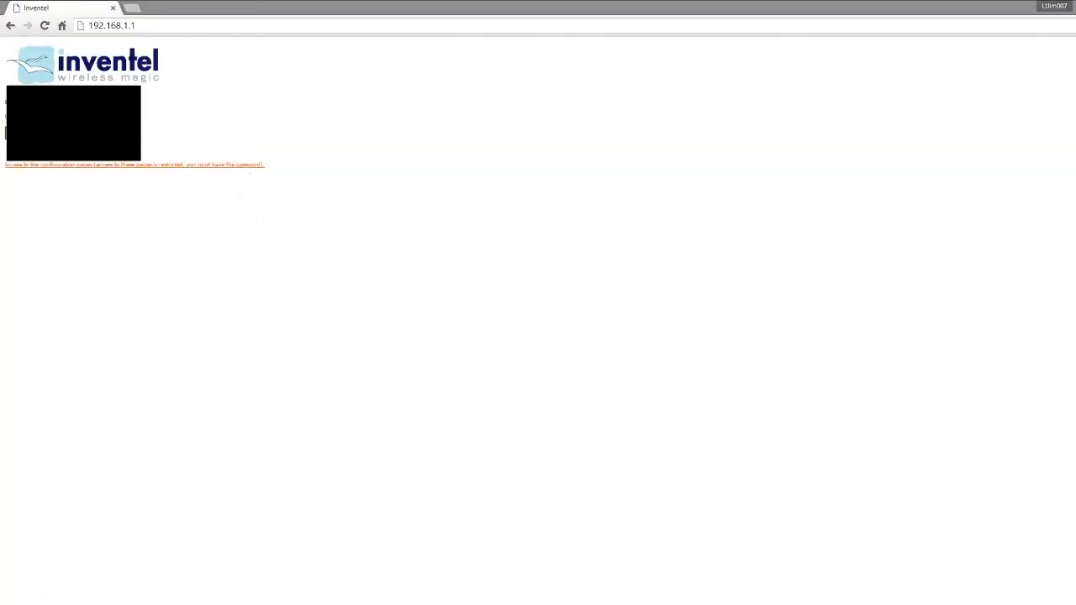
Compare the console output, then return to the router login page at the gateway address.
key("alt+Tab")
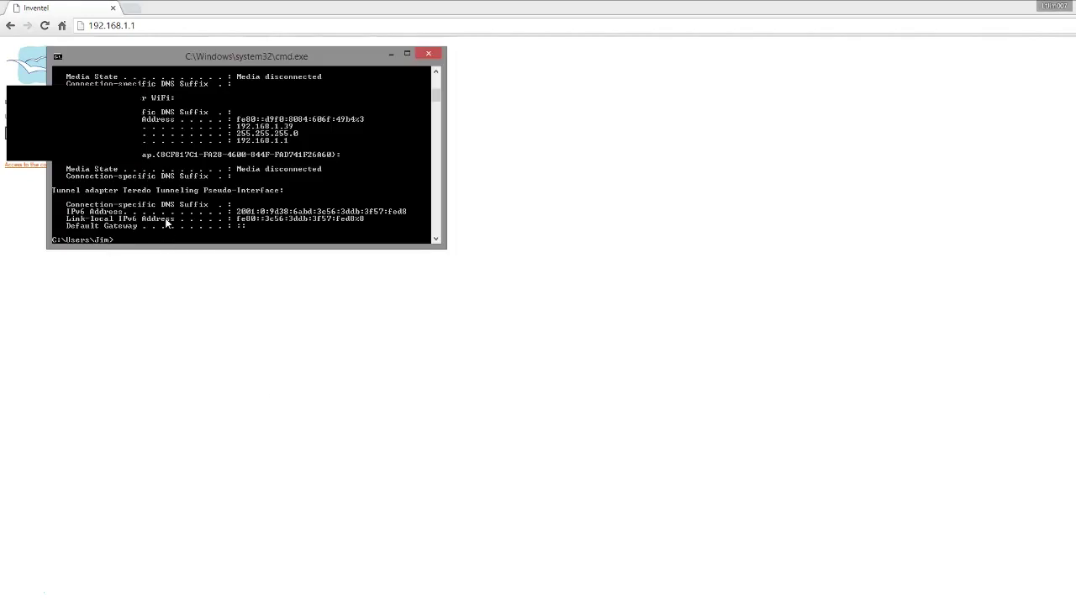
key("alt+Tab")
key("alt+Tab")
left_click(249, 324)
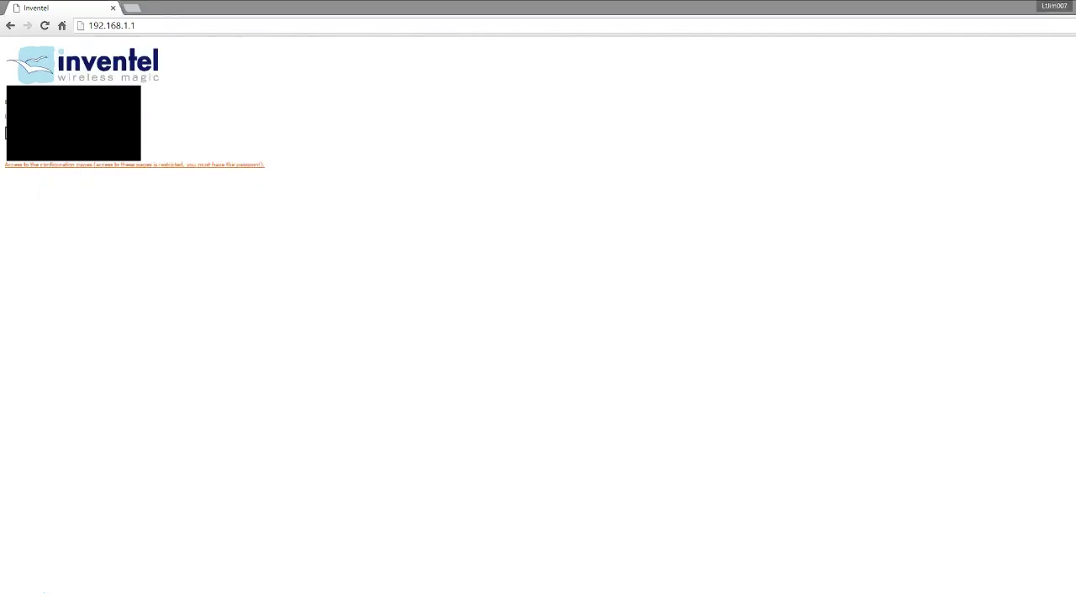
Log in to the Livebox configuration pages with username admin.
left_click(130, 166)
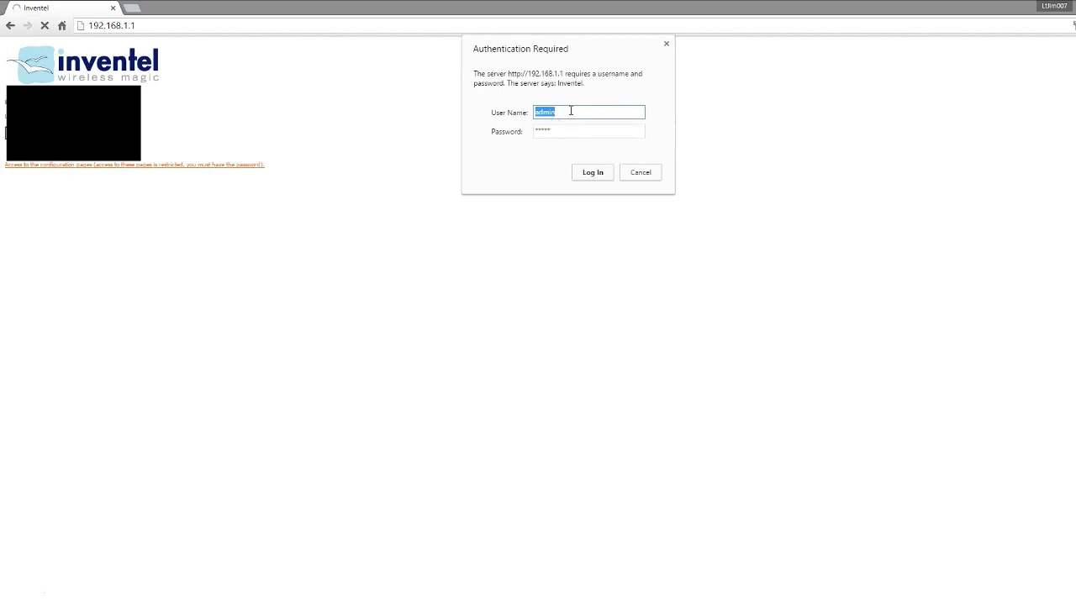
type("adm")
type("in")
key("Tab")
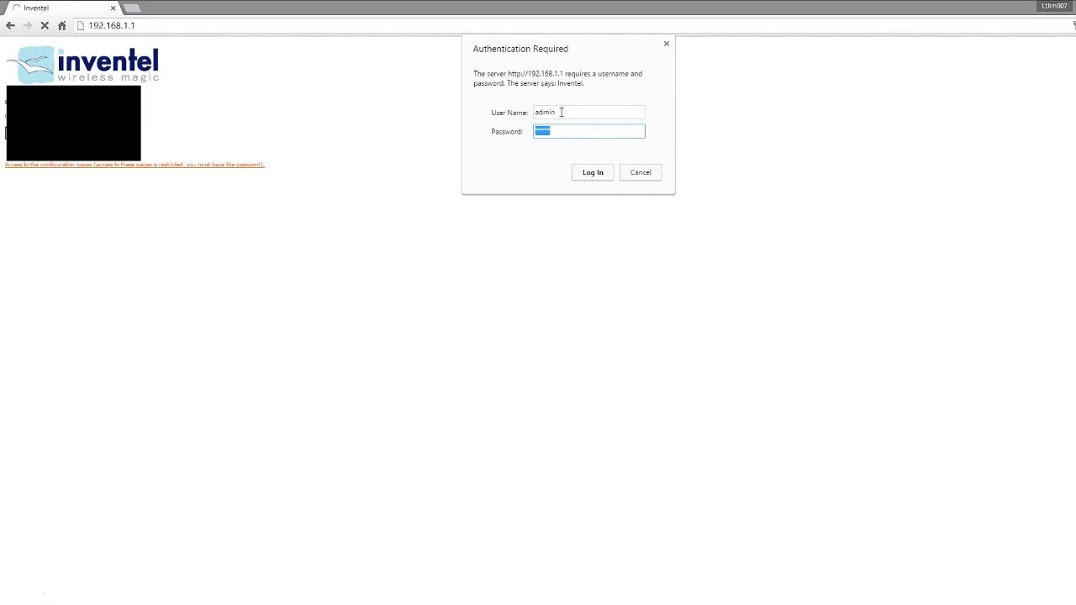
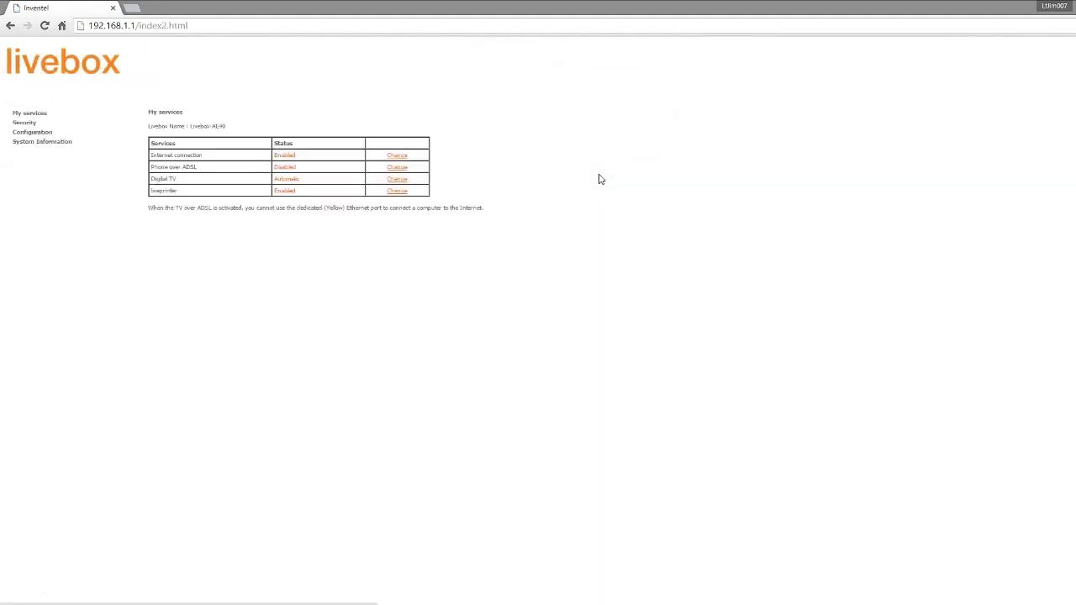
Go to Configuration > Advanced > Router to view the existing 25565 forwarding rules.
left_click(38, 132)
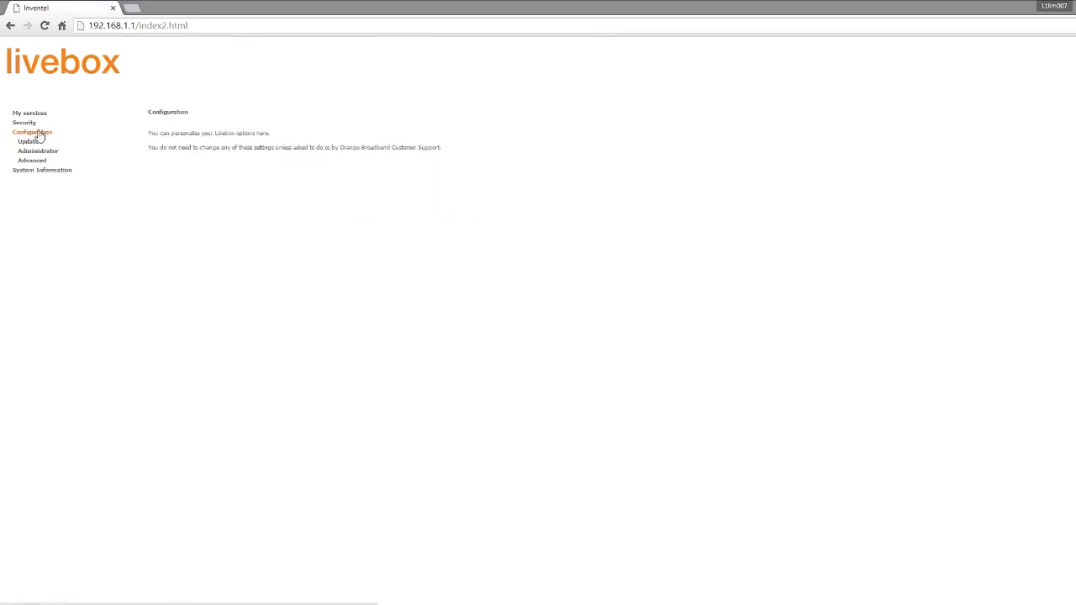
left_click(40, 162)
left_click(35, 179)
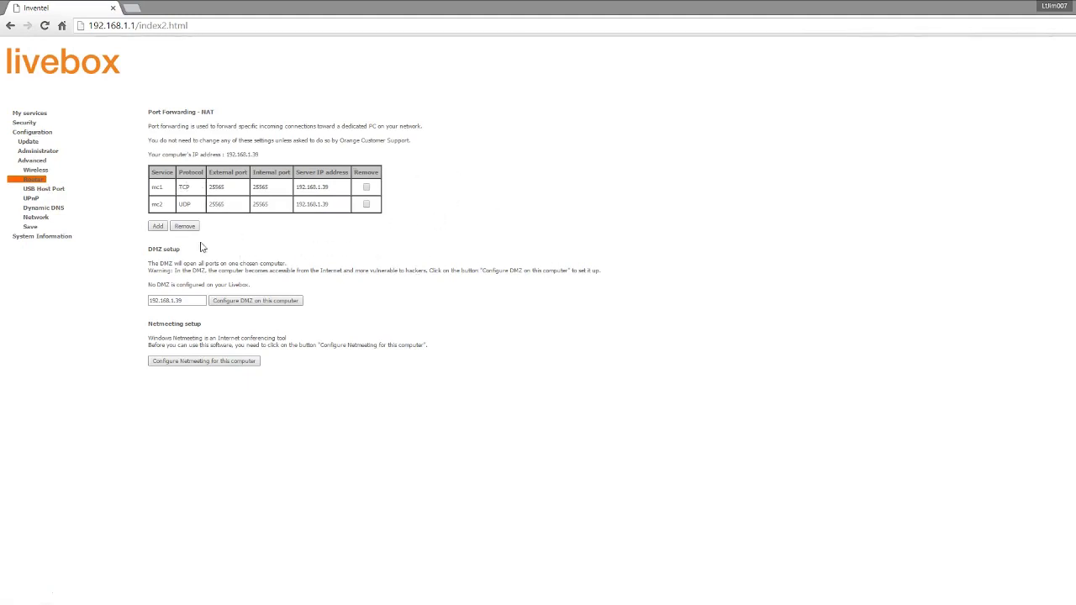
Add manual service t1 with protocol TCP, port 25567 and server IP 192.168.1.39.
left_click(158, 226)
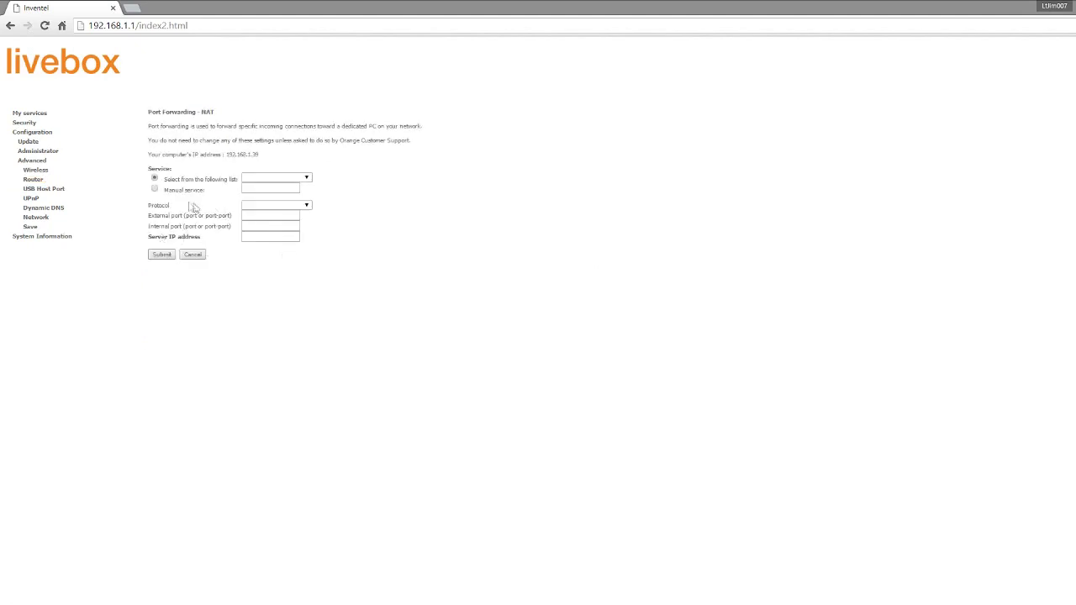
left_click(154, 189)
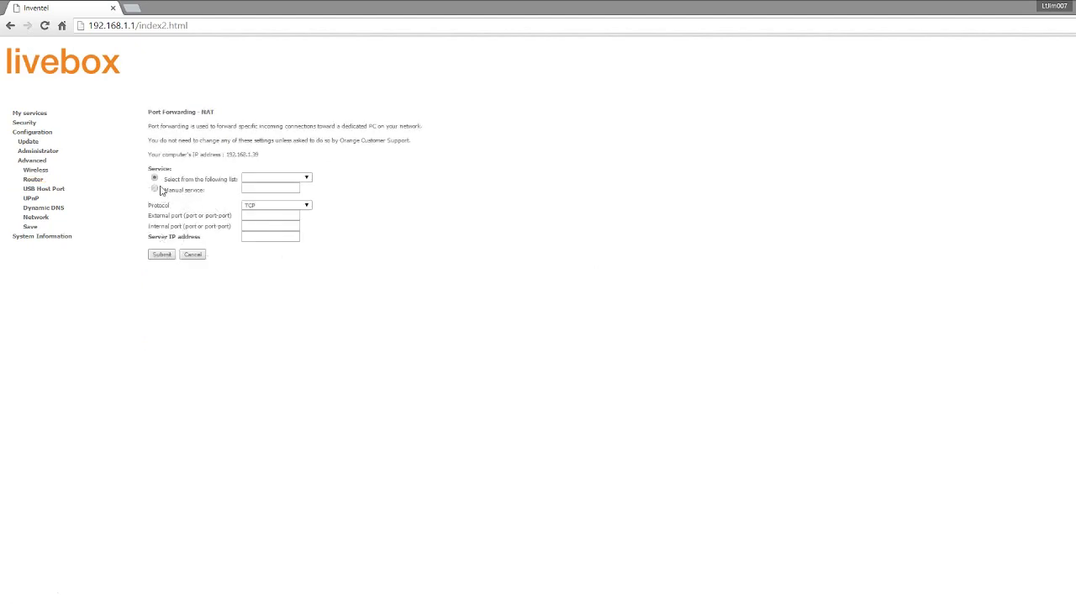
left_click(263, 187)
type("t1")
left_click(268, 207)
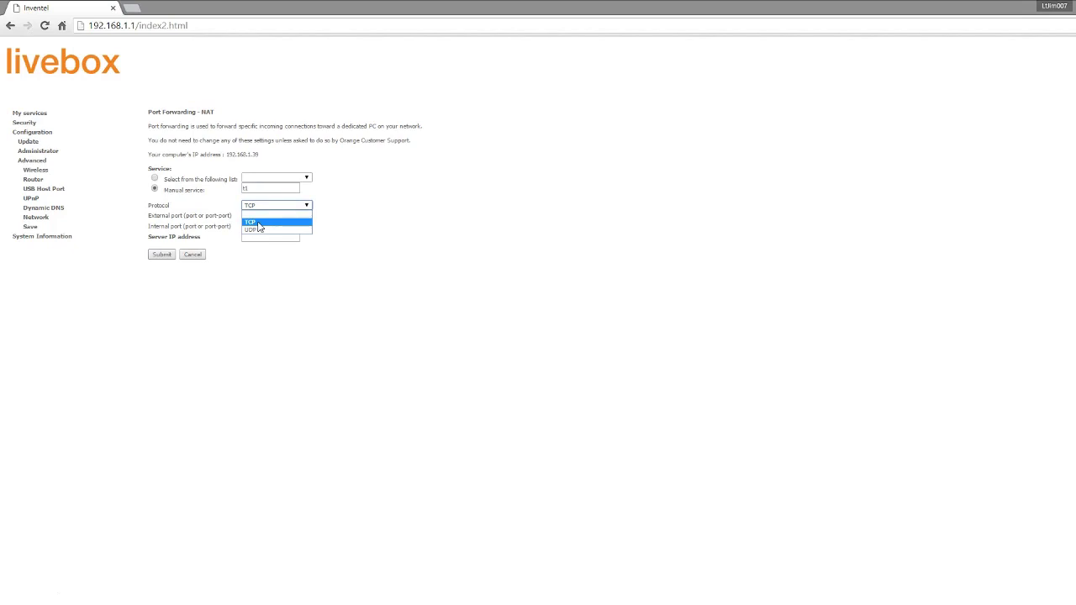
left_click(258, 223)
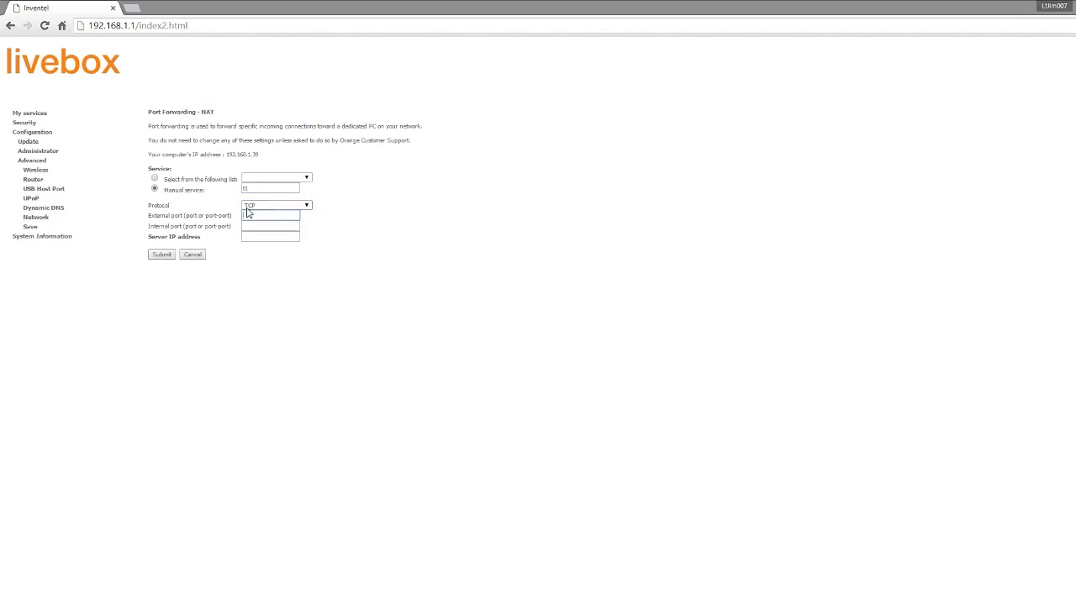
left_click(265, 226)
type("25567")
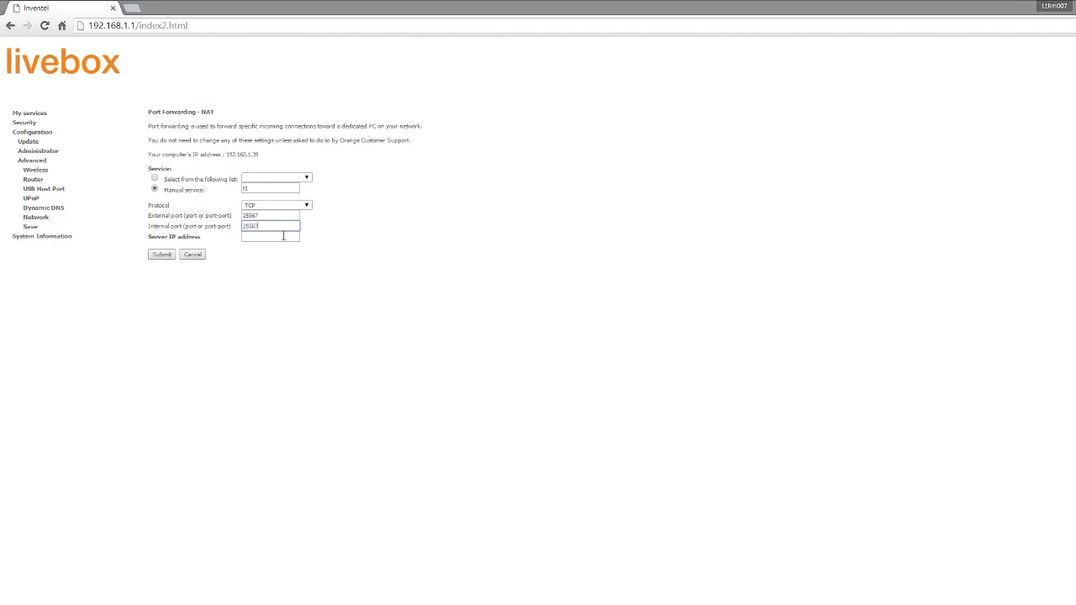
left_click(283, 237)
key("alt+Tab")
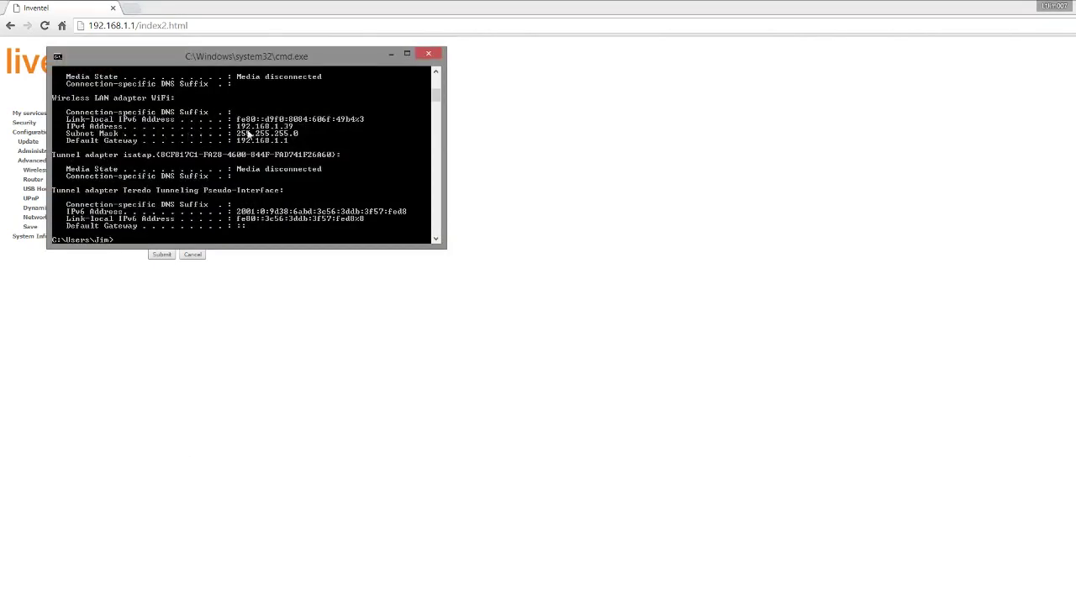
left_click(497, 241)
left_click(288, 238)
type("192.168.1.39")
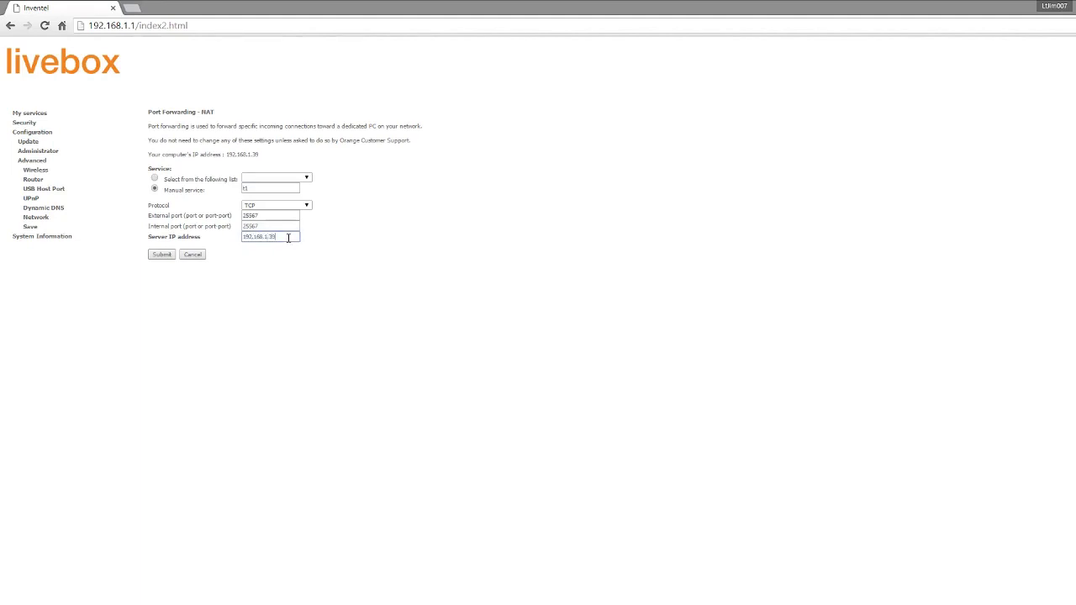
double_click(287, 238)
left_click(161, 254)
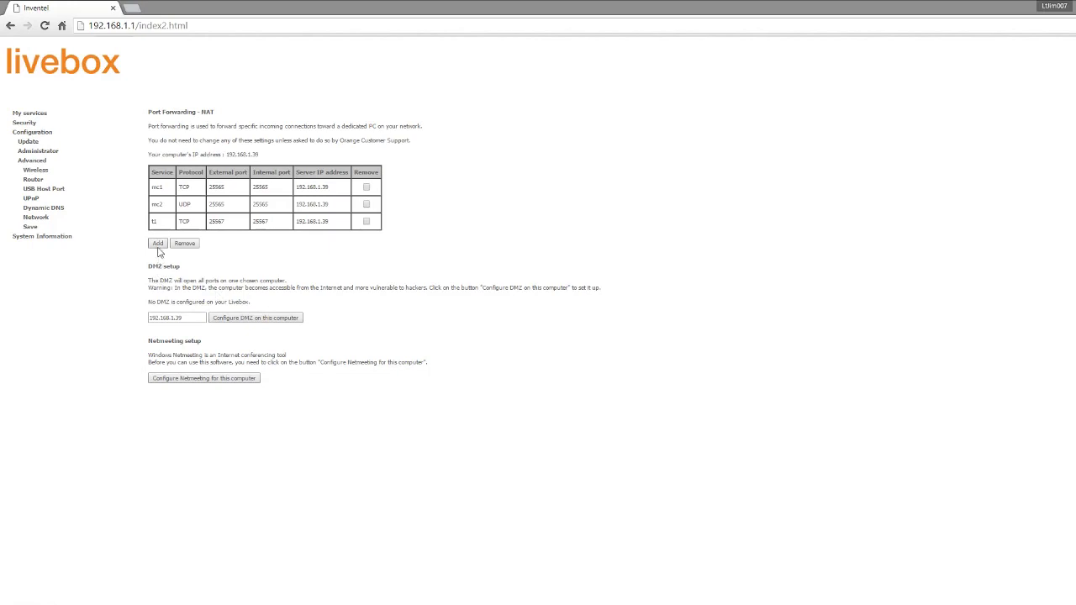
Start a new manual forwarding rule named t2 with protocol UDP.
left_click(156, 247)
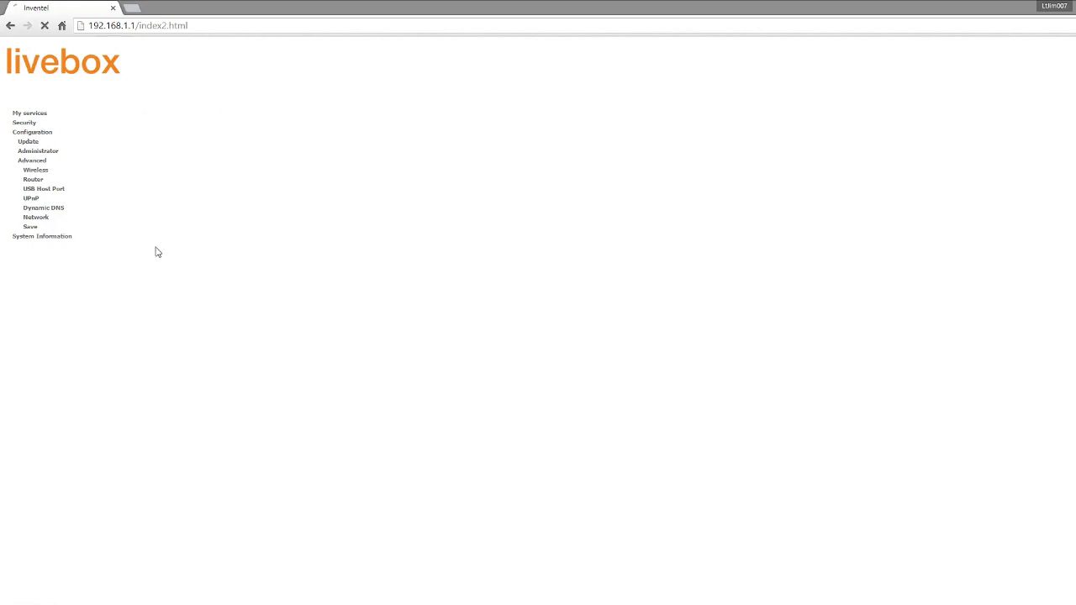
left_click(154, 190)
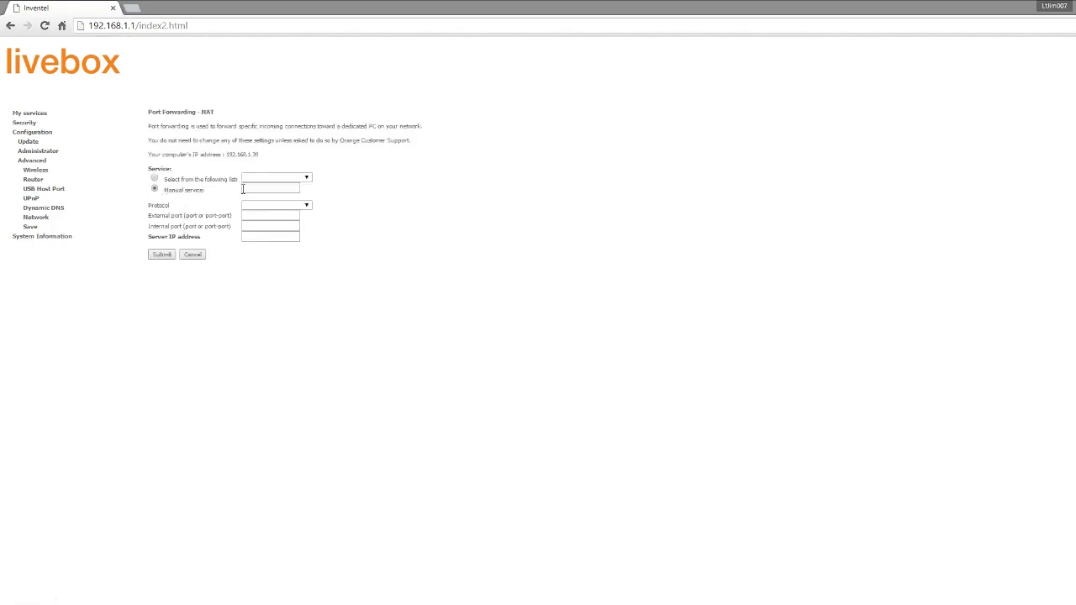
left_click(258, 190)
type("2")
left_click(276, 205)
left_click(264, 228)
Set the t2 rule's port to 25567 and server IP to 192.168.1.39, then submit it.
left_click(263, 223)
type("7")
type("67")
left_click(268, 237)
type("192.168.1.39")
left_click(273, 205)
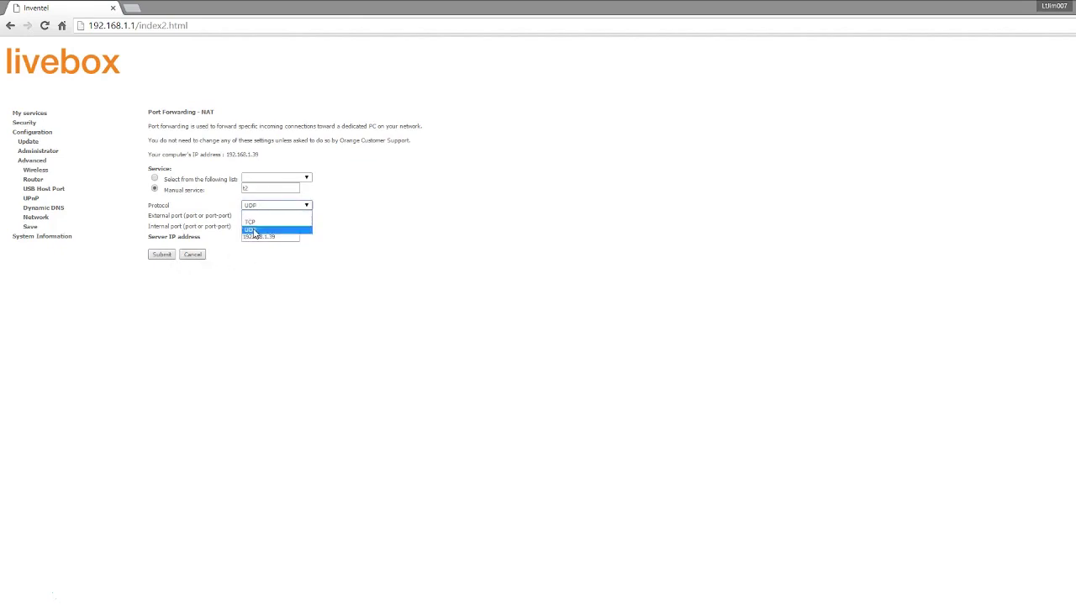
left_click(250, 232)
left_click(164, 259)
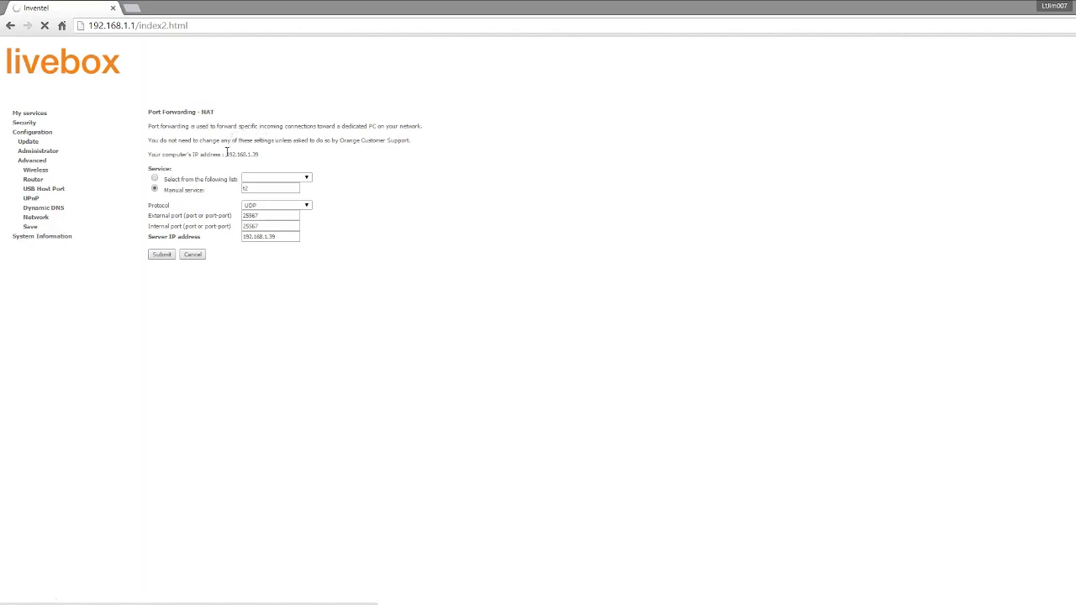
left_click(173, 26)
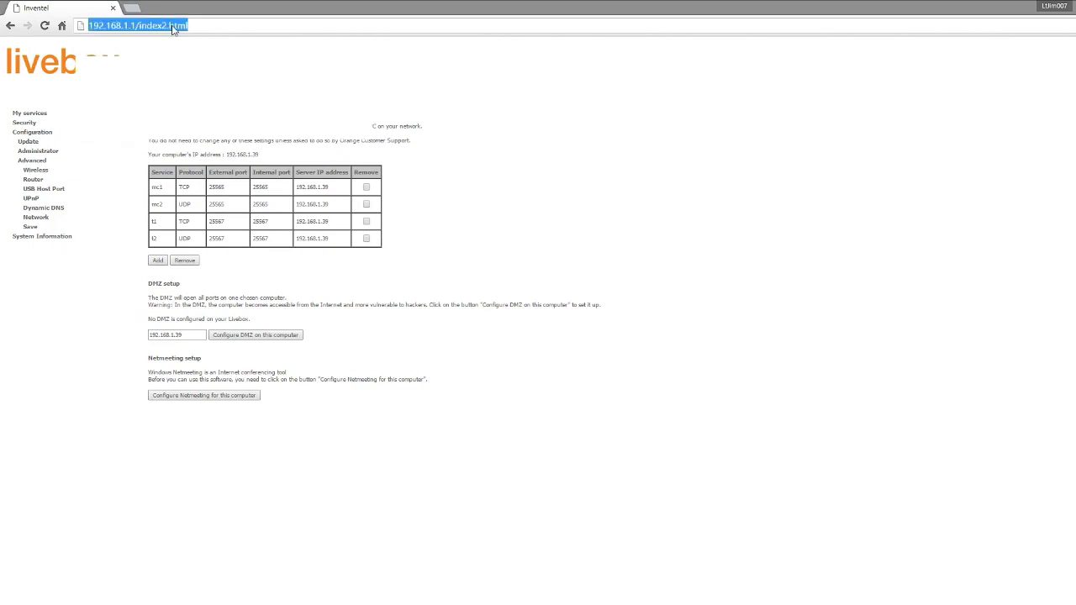
Load ipchicken.com to see this network's public IP address.
type("ipchicken.")
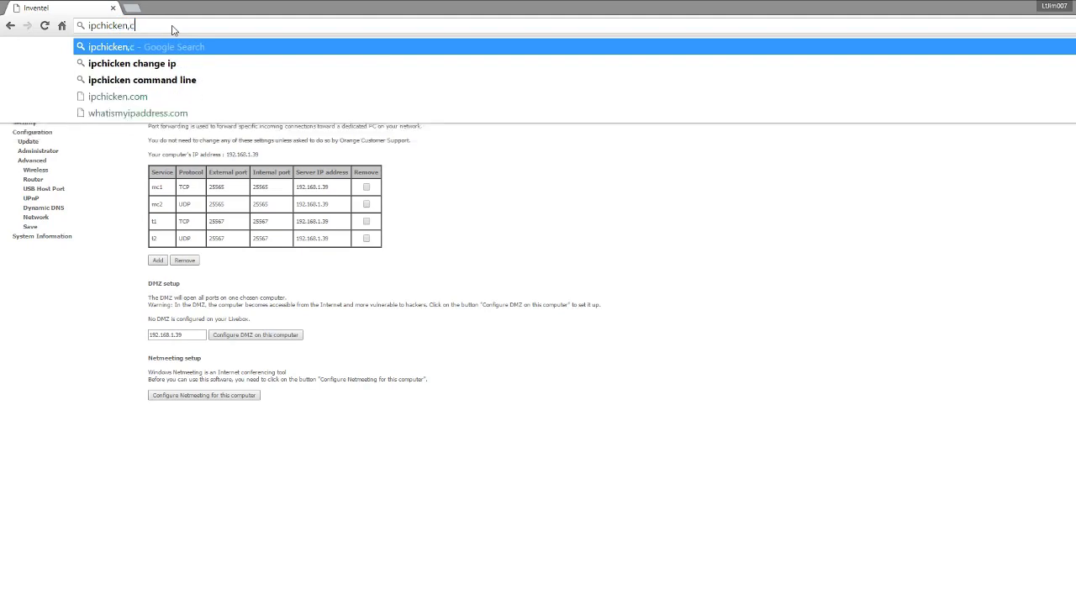
type("com")
key("Return")
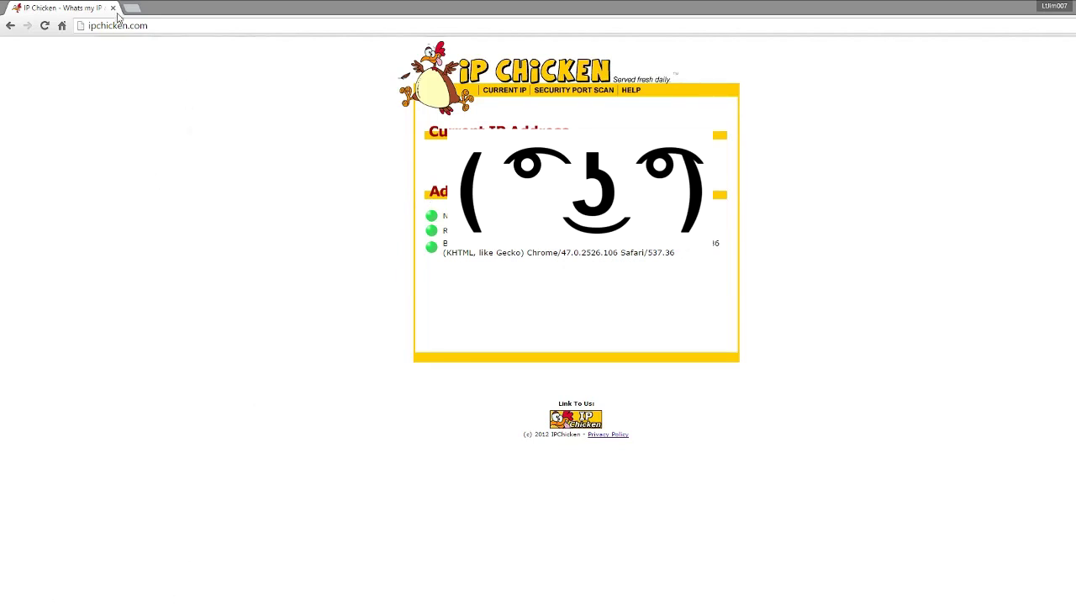
mouse_move(102, 597)
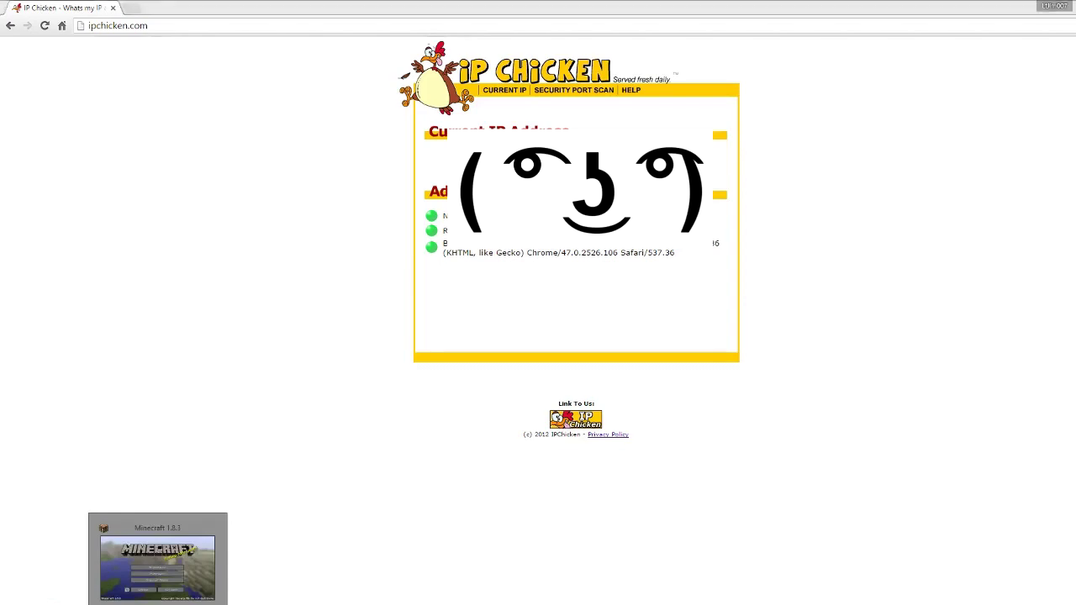
left_click(158, 568)
Close the console, open the MC Java 8 Server folder, minimize Chrome, and select server.properties.
left_click(428, 53)
left_click(556, 395)
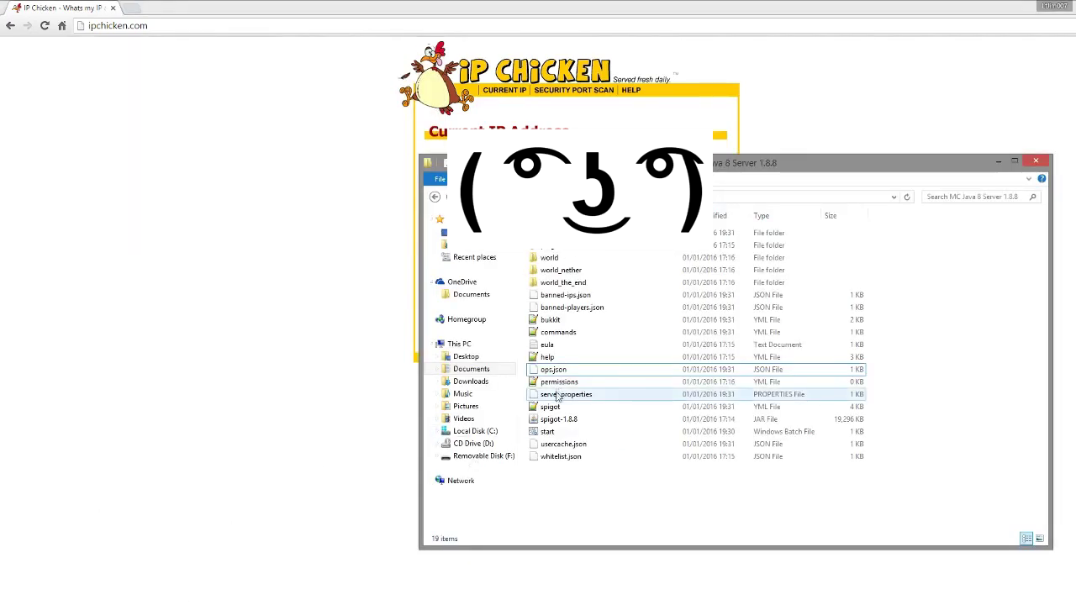
double_click(547, 431)
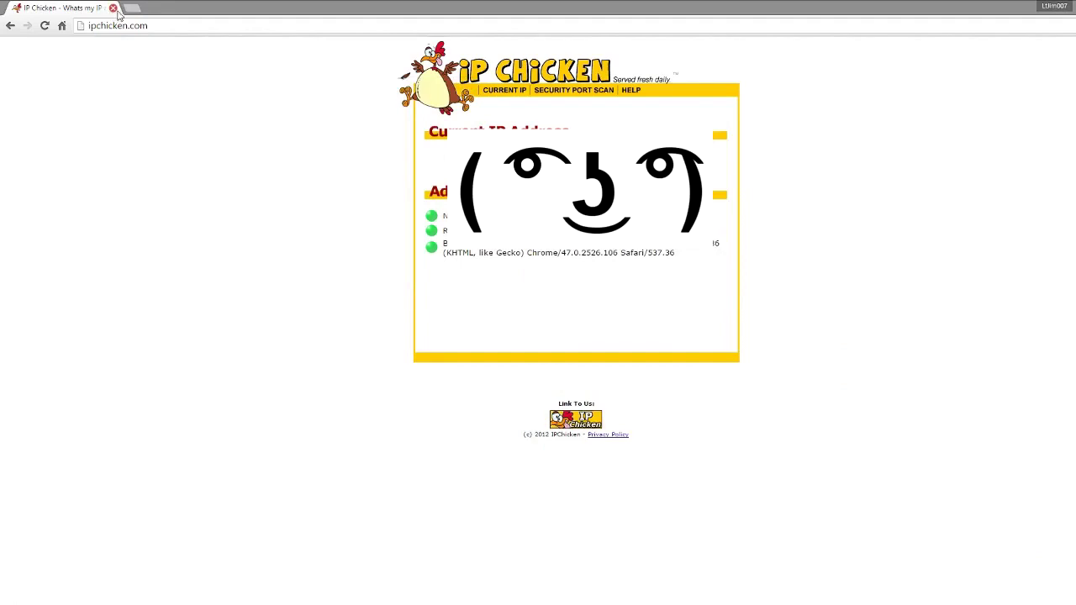
left_click(113, 8)
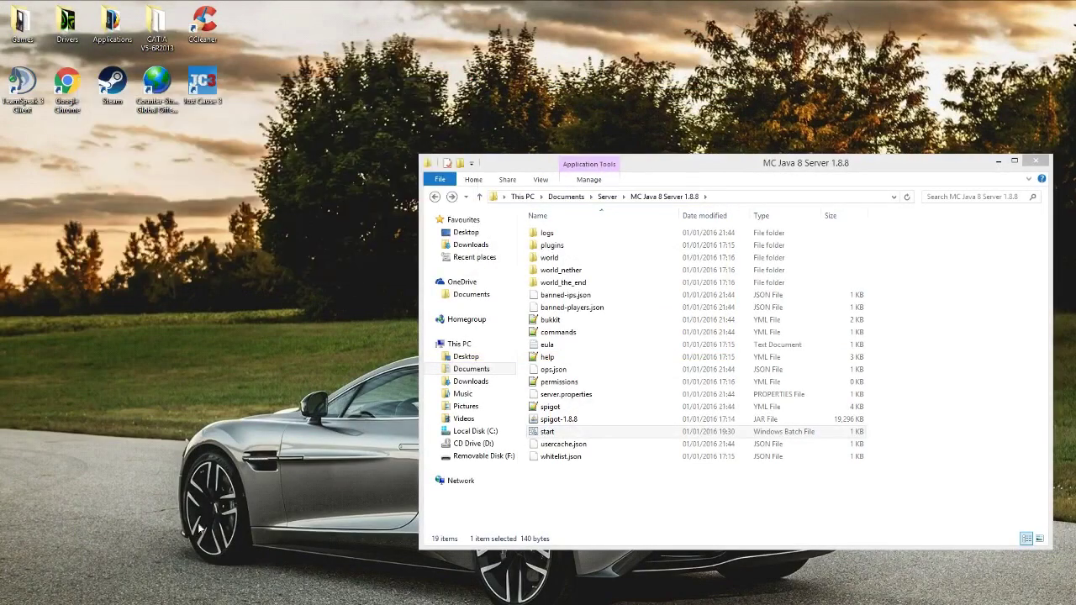
double_click(593, 399)
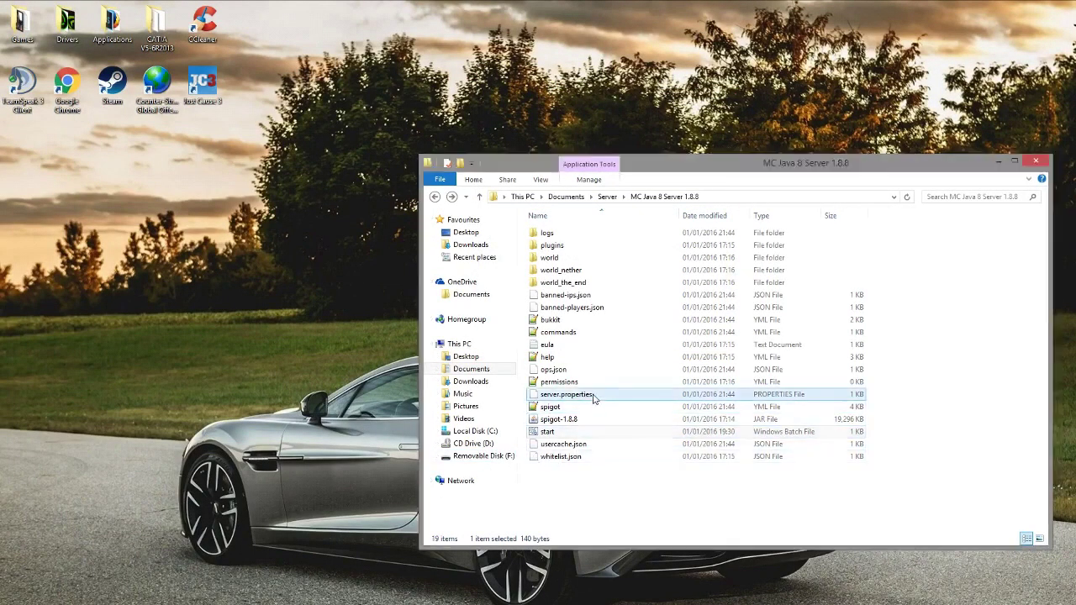
right_click(593, 398)
Edit server.properties in Notepad++, changing server-port from 25565 to 25567, and save it.
left_click(622, 412)
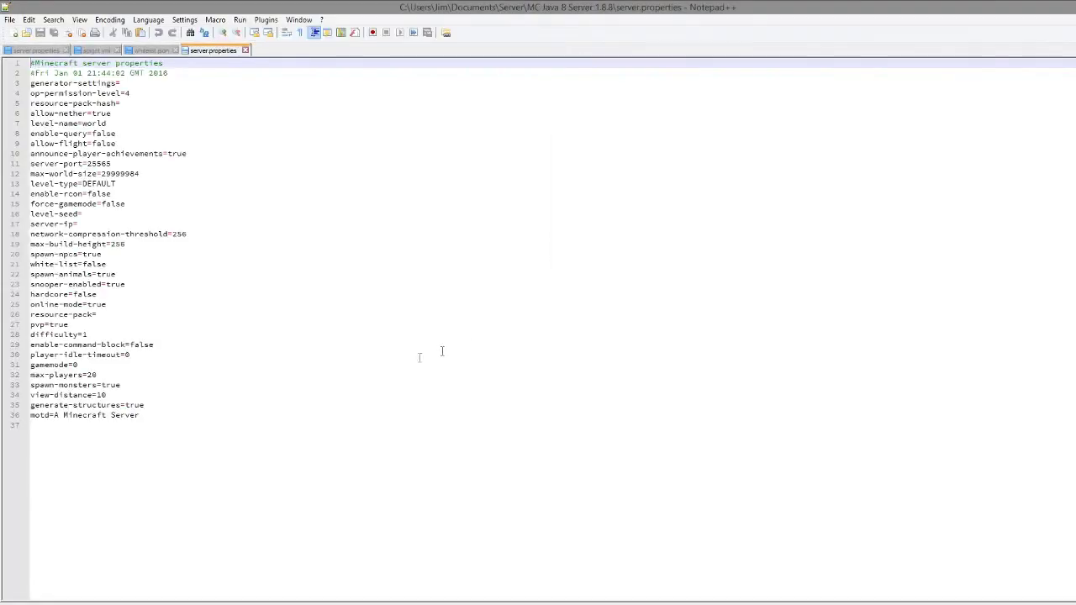
left_click(127, 163)
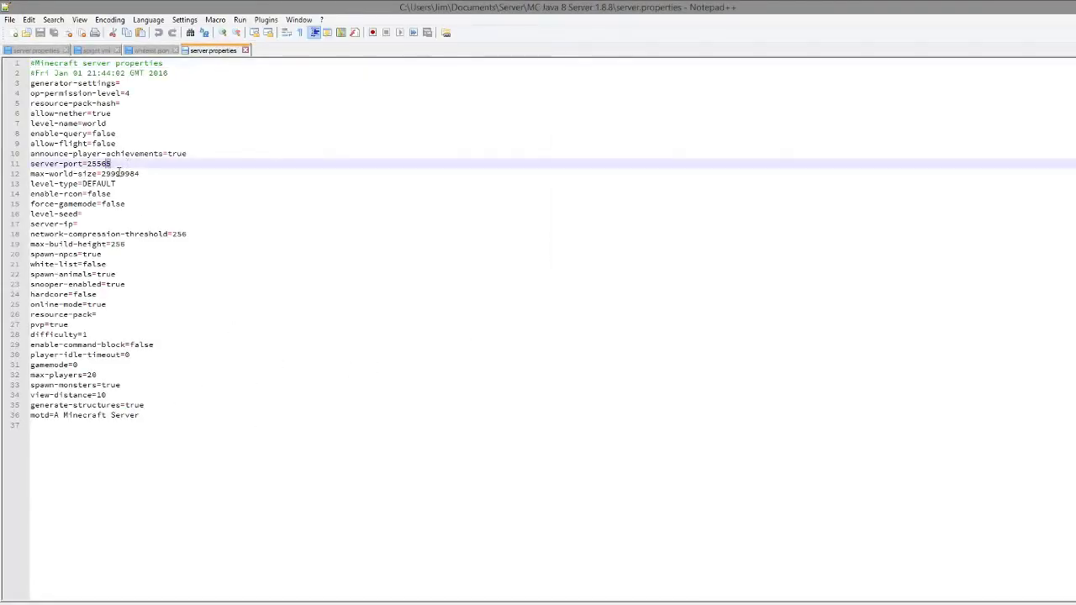
key("BackSpace")
type("7")
left_click_drag(132, 163, 6, 165)
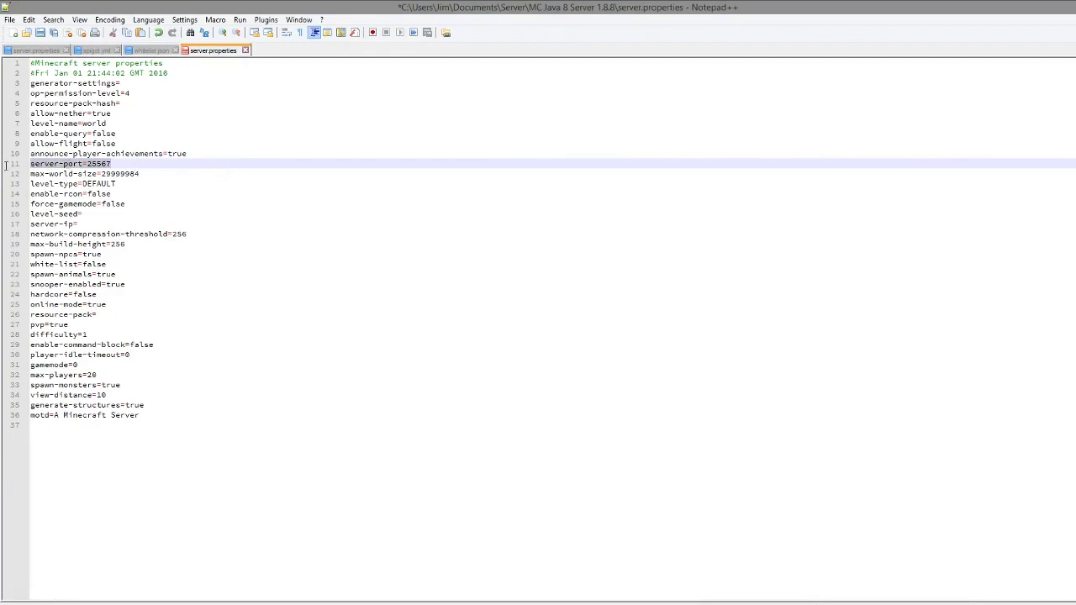
key("ctrl+s")
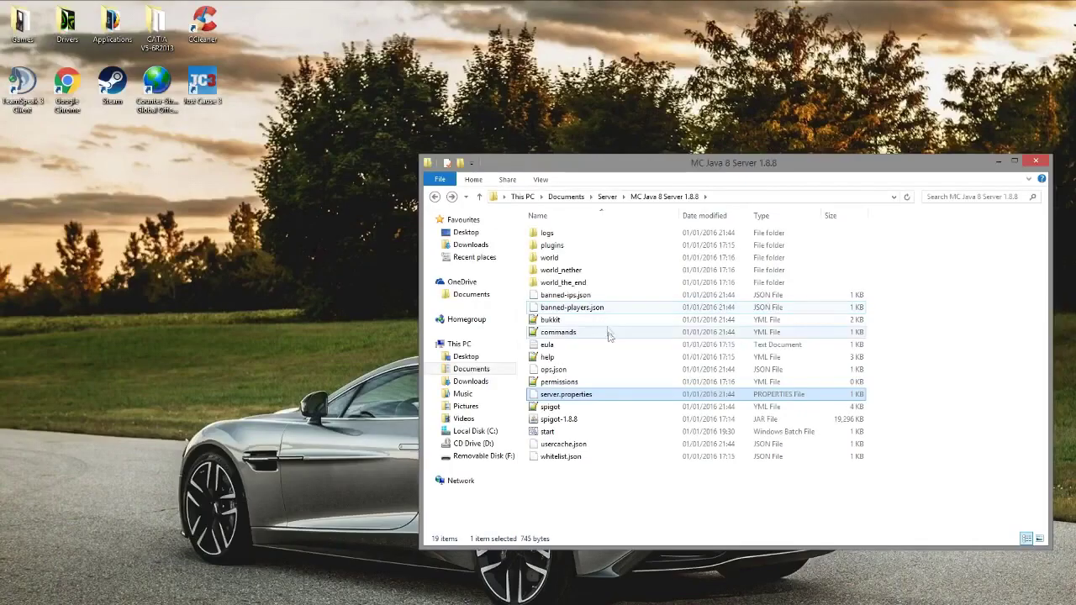
double_click(548, 431)
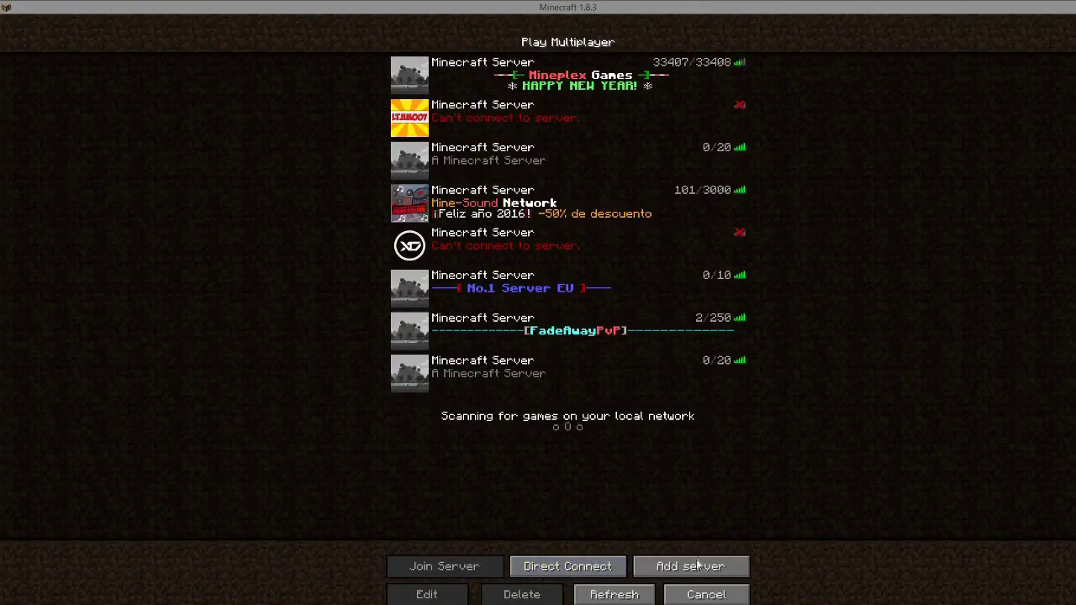
Add a multiplayer server entry with address localhost and save it.
left_click(697, 566)
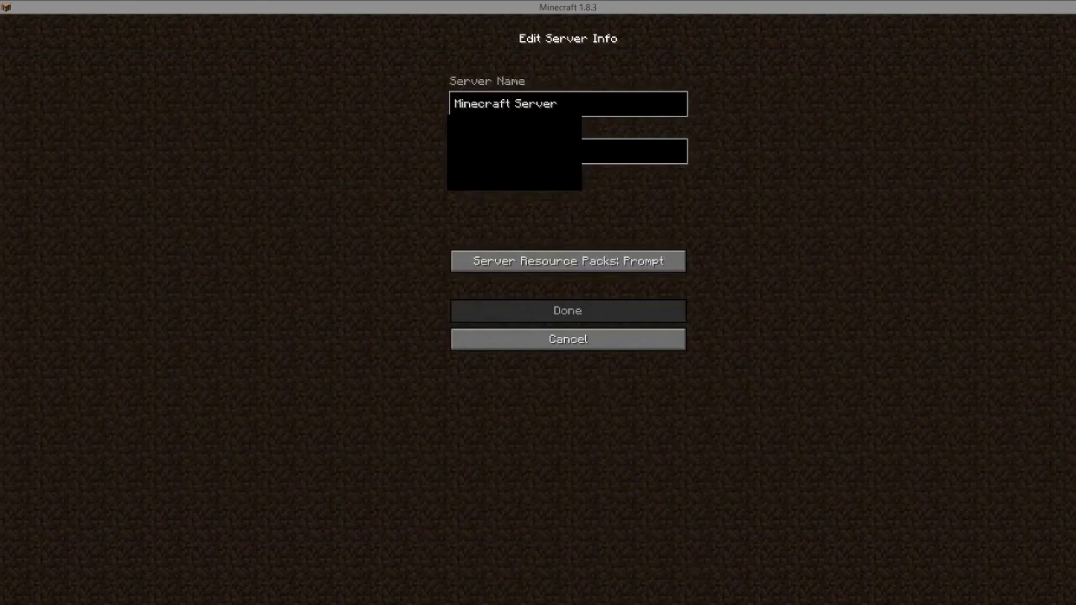
type("localhost")
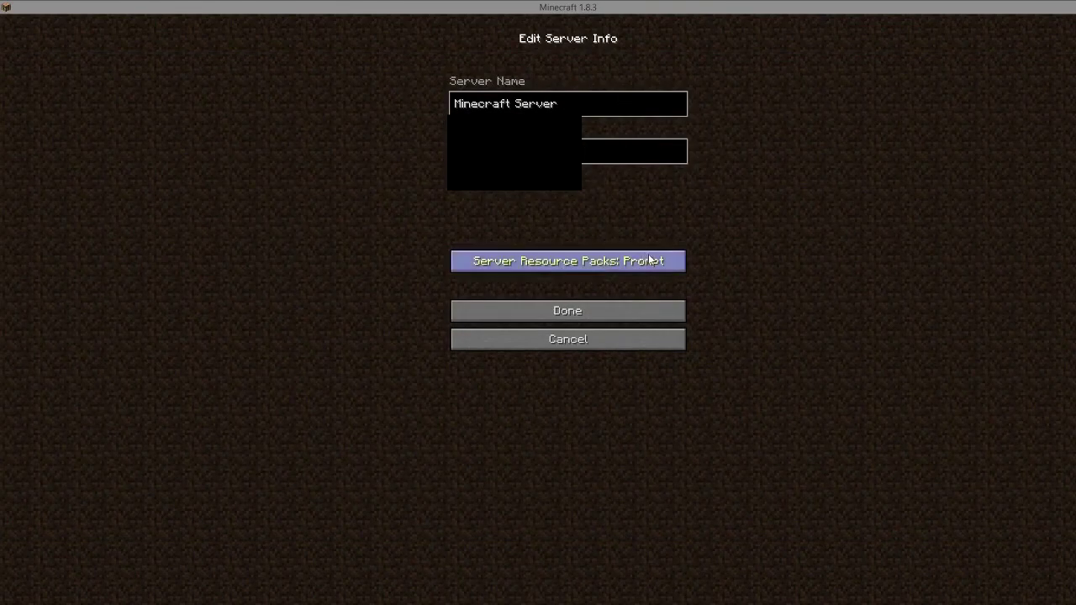
left_click(648, 313)
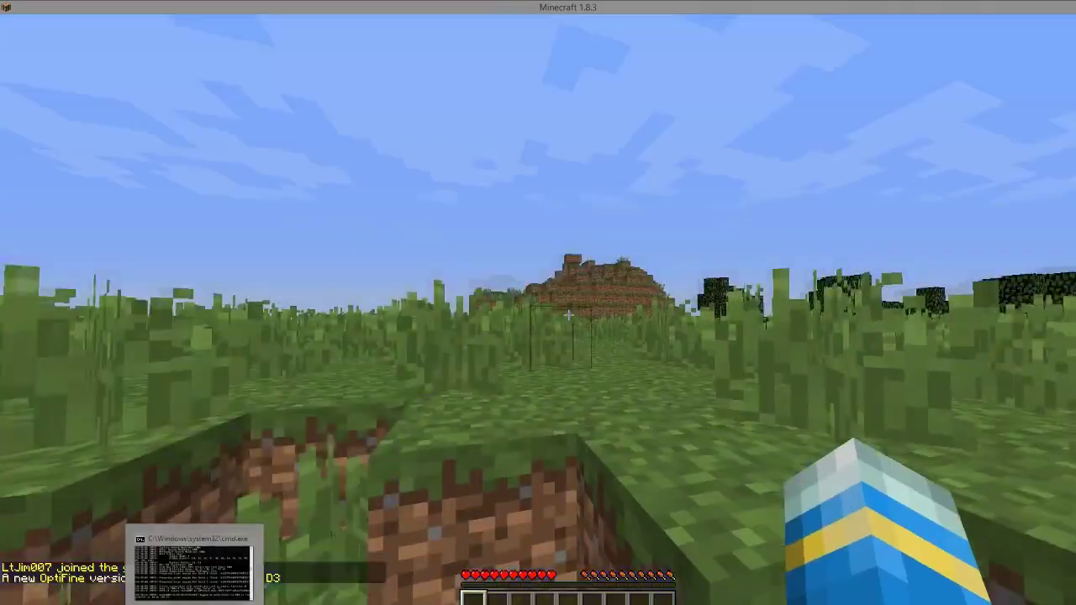
Pause the game, exit fullscreen with F11, disconnect, and cancel back to the title screen.
key("Escape")
key("F11")
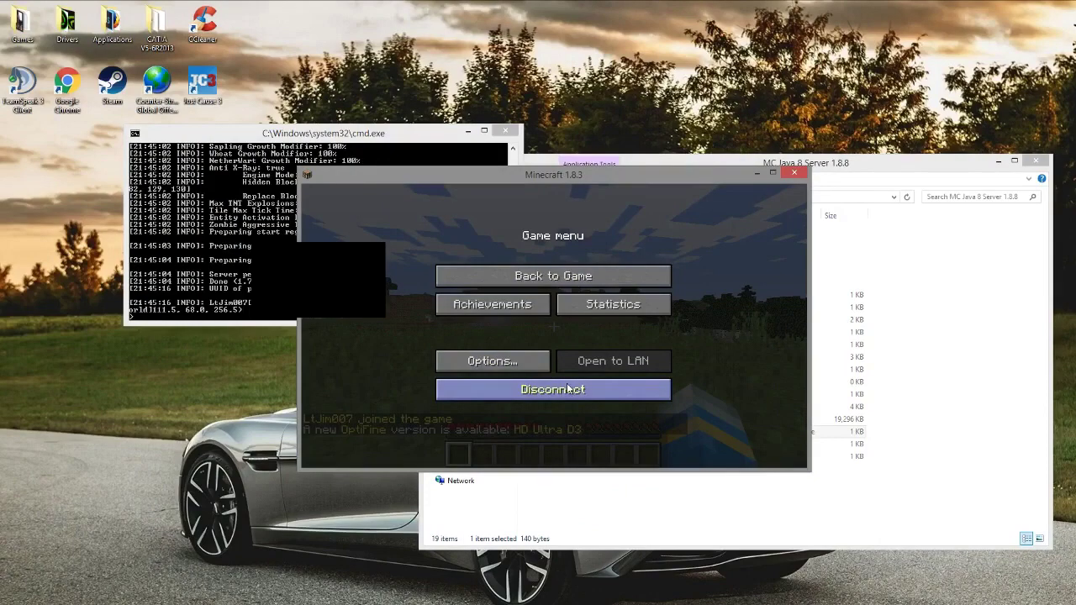
left_click(571, 391)
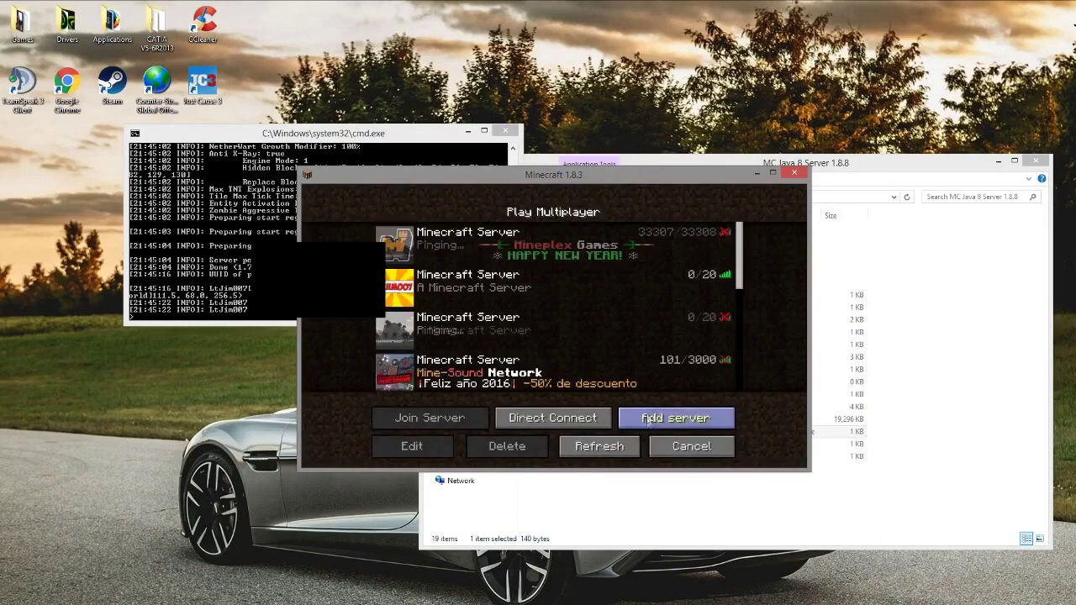
left_click(677, 439)
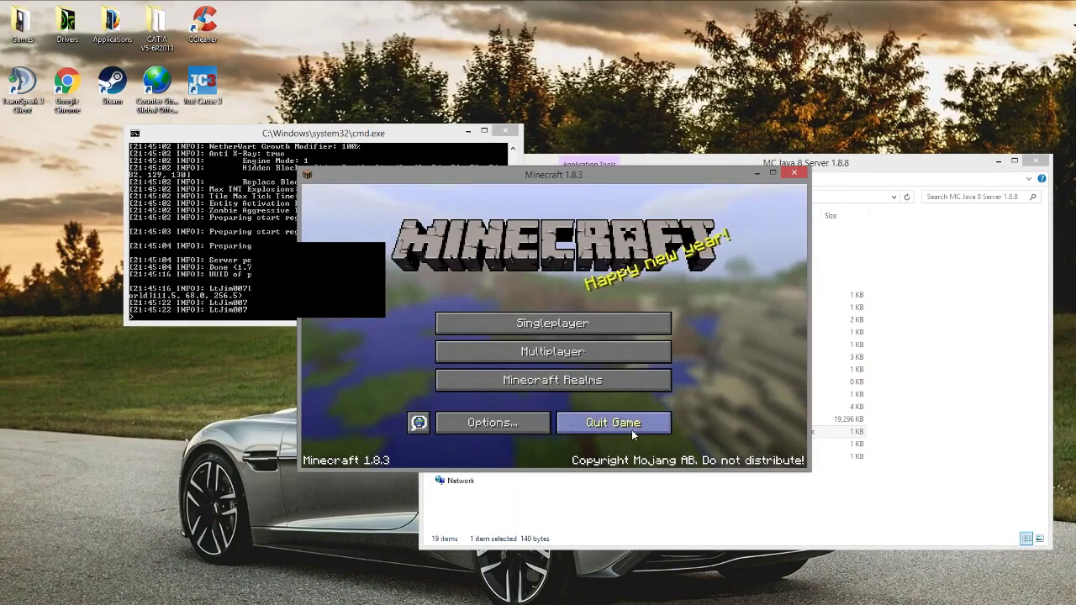